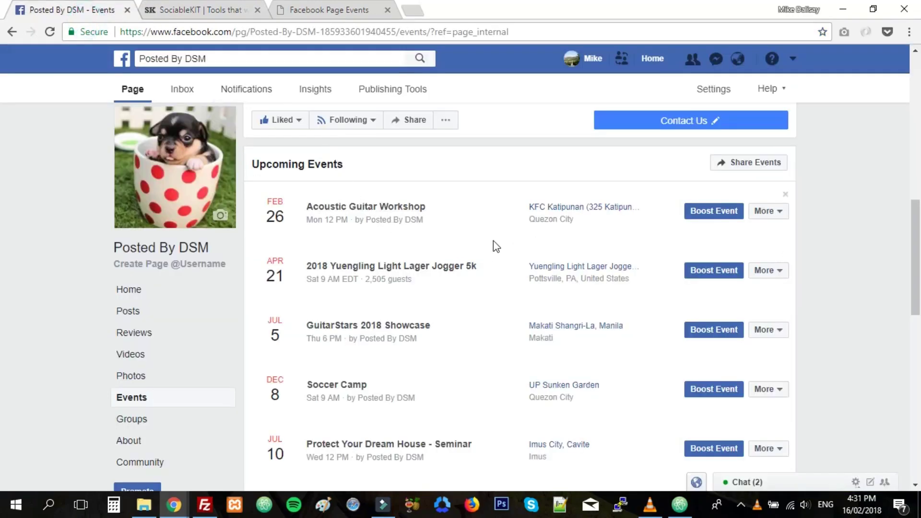
Step: Switch to the SociableKIT site and sign in with the pre-filled credentials
click(202, 10)
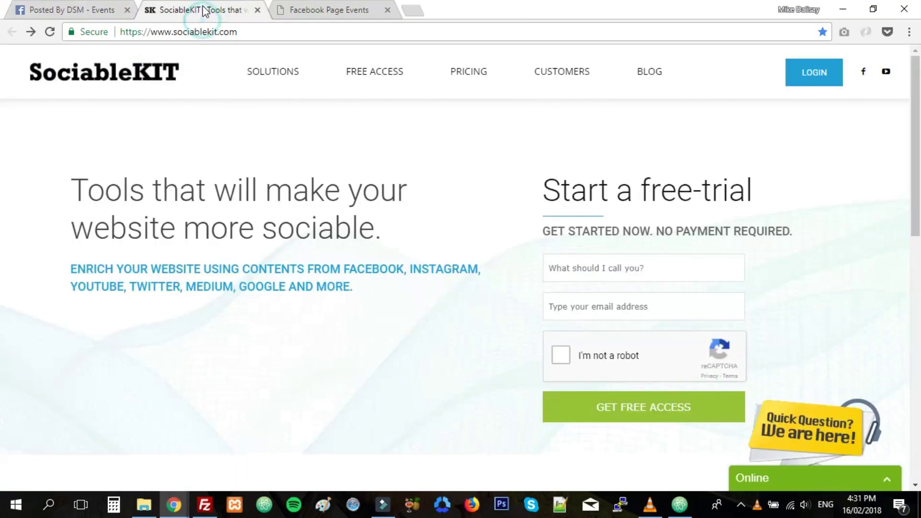
click(814, 72)
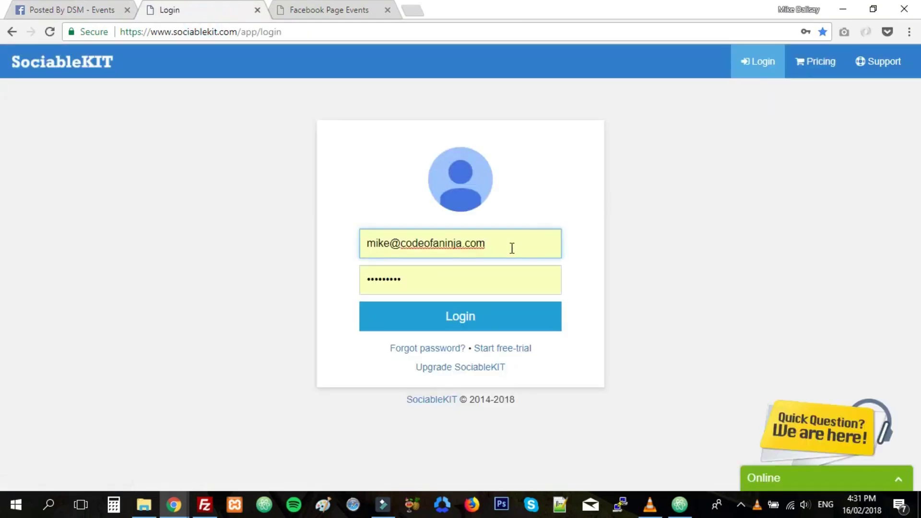
click(489, 317)
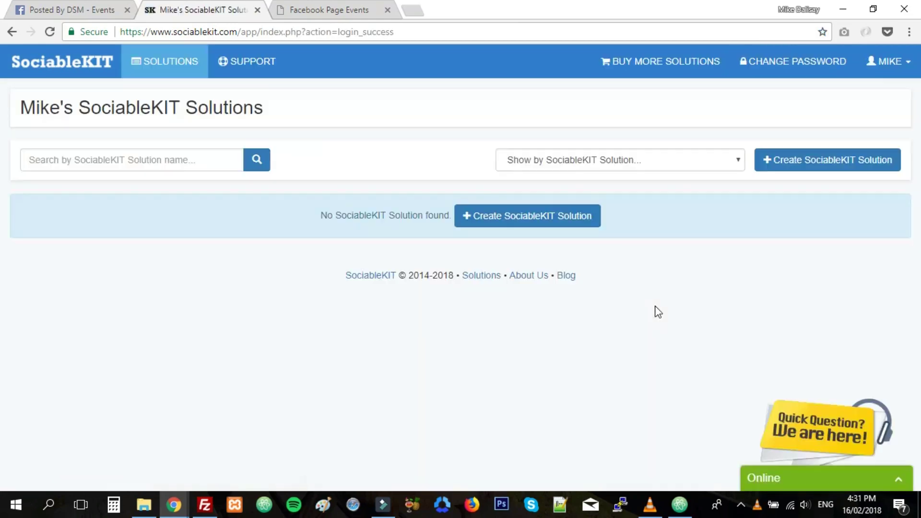
Step: Start a new solution named 'my events' with the Facebook Page Events type, ready for the Page ID
click(826, 160)
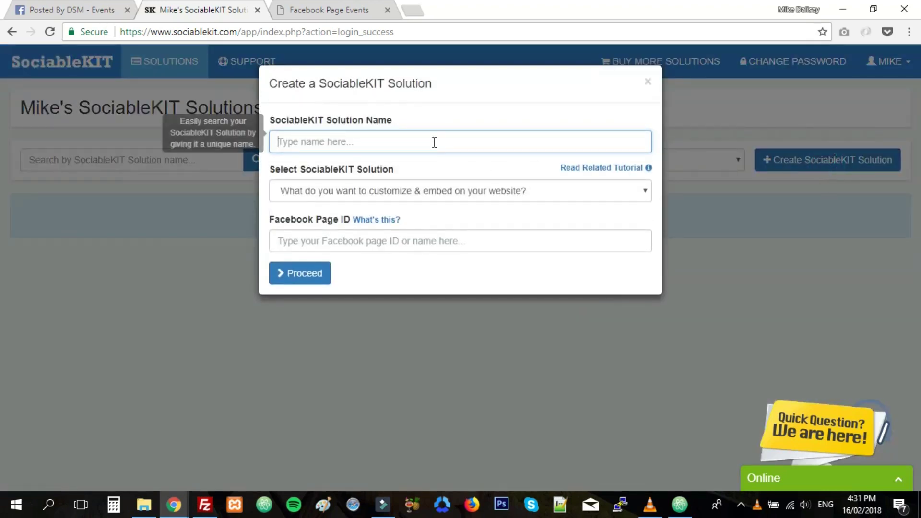
click(434, 141)
text(my events)
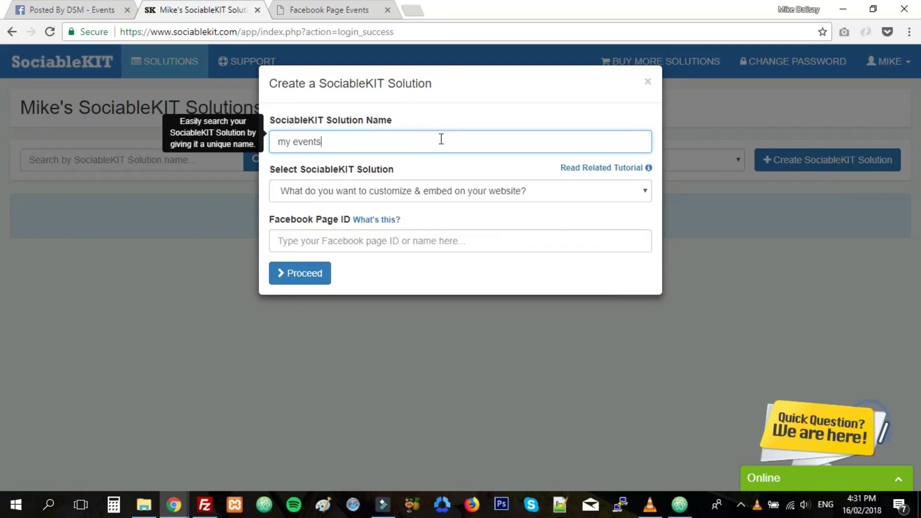
click(444, 191)
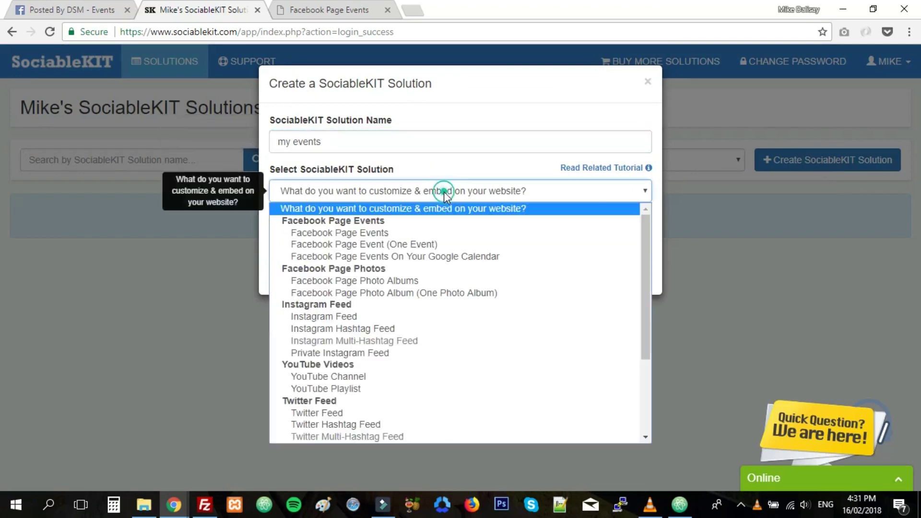
click(444, 234)
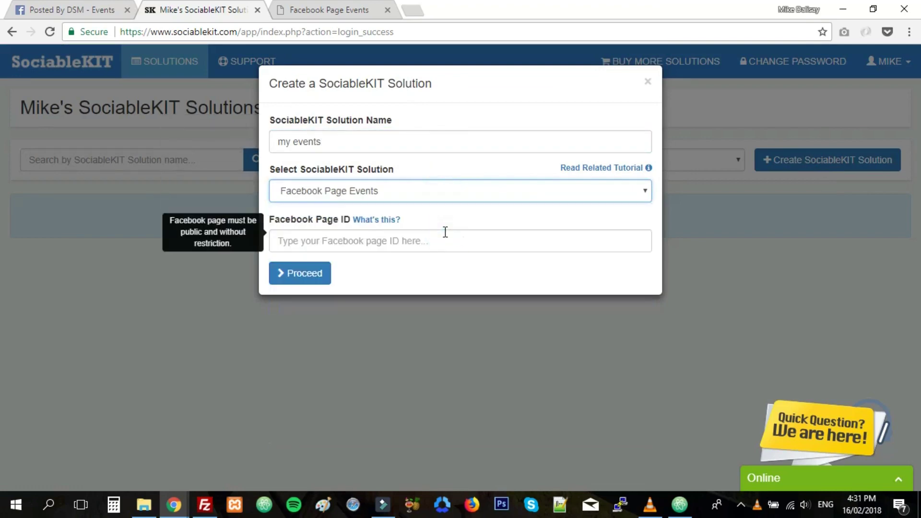
click(406, 240)
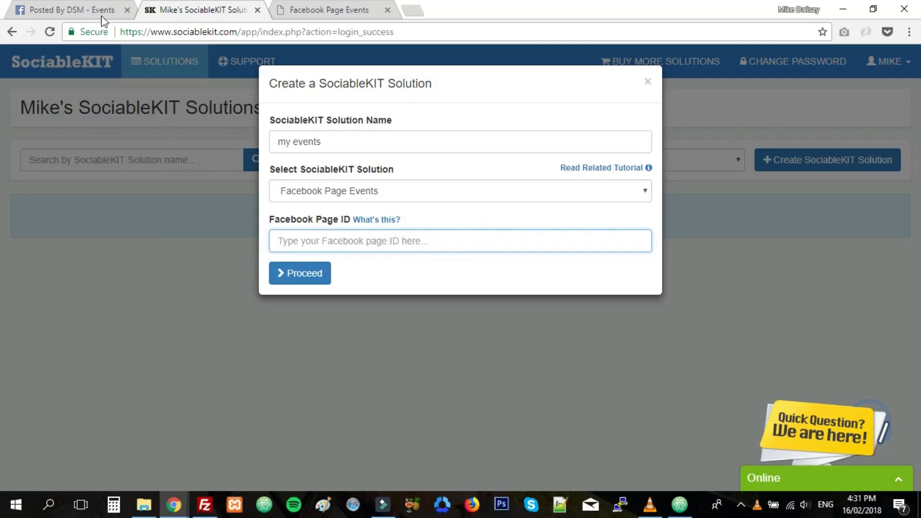
click(71, 9)
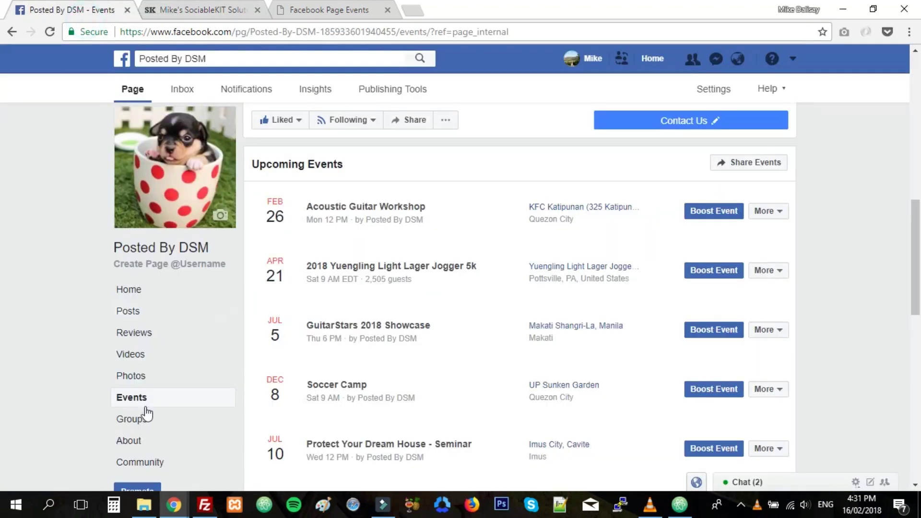
click(146, 443)
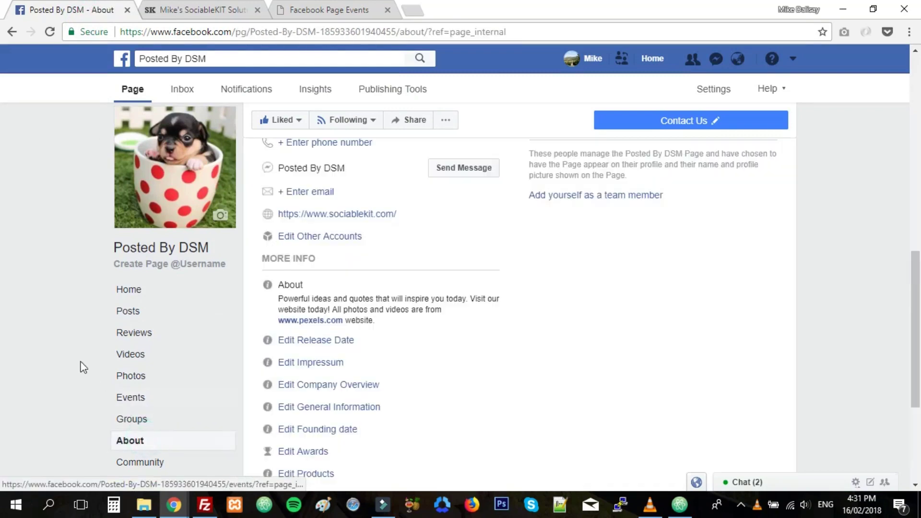
scroll(460, 288, down, 3)
scroll(86, 348, down, 2)
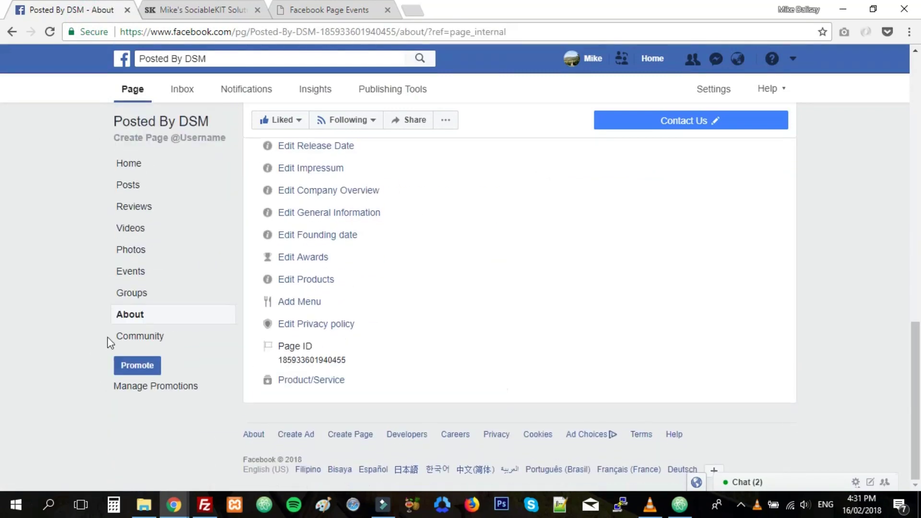
double_click(314, 360)
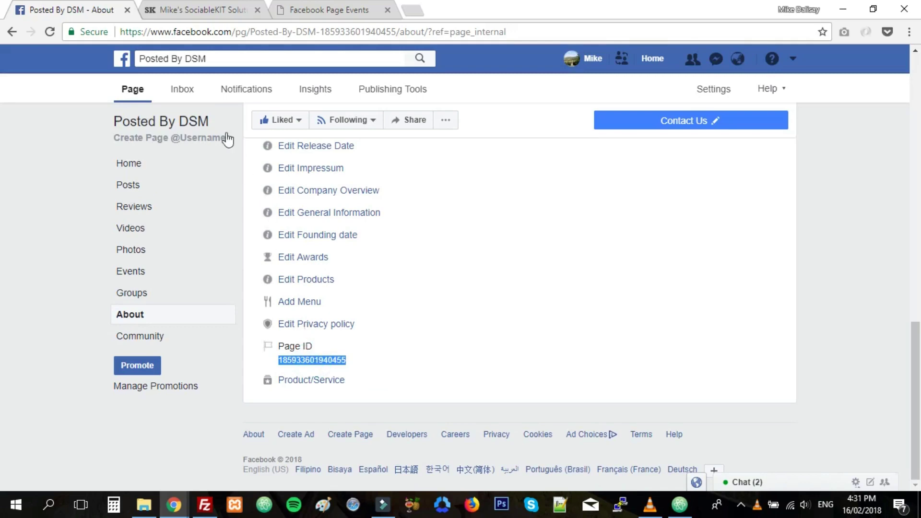
key(ctrl+c)
click(191, 10)
Step: Paste the Page ID into the solution form and proceed to create the events solution
click(345, 240)
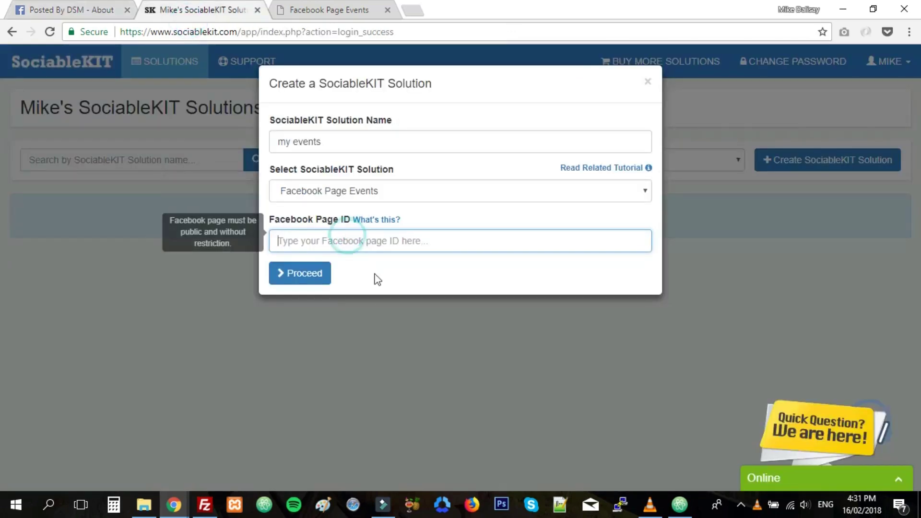
key(ctrl+v)
click(309, 274)
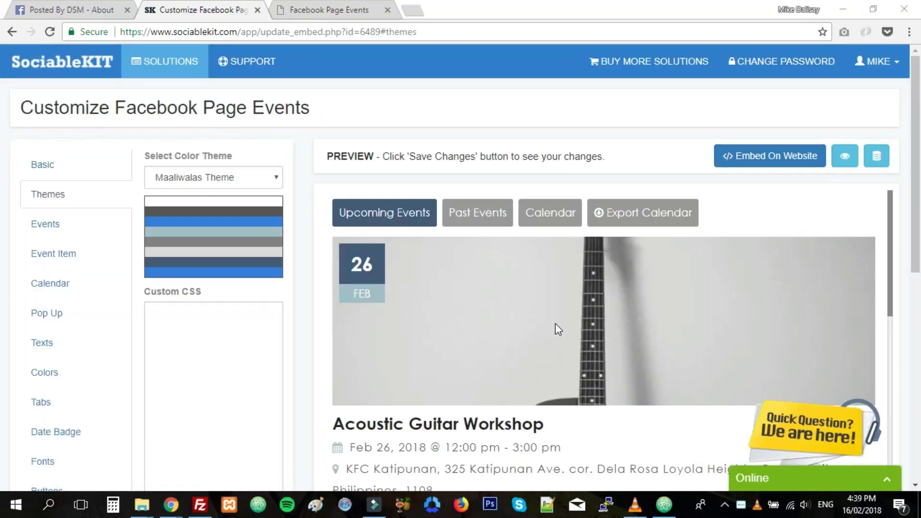
scroll(564, 328, down, 5)
scroll(568, 320, down, 5)
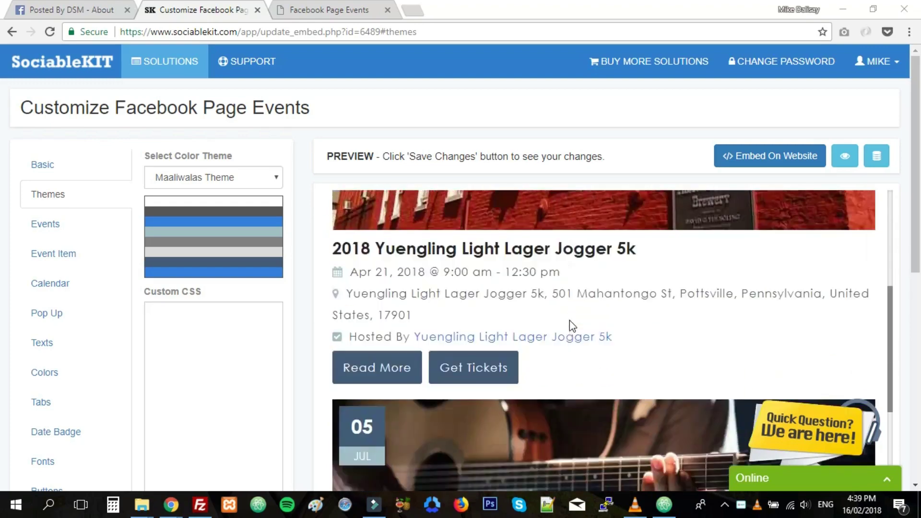
scroll(590, 317, down, 5)
scroll(614, 307, down, 5)
scroll(631, 360, up, 5)
scroll(619, 349, up, 5)
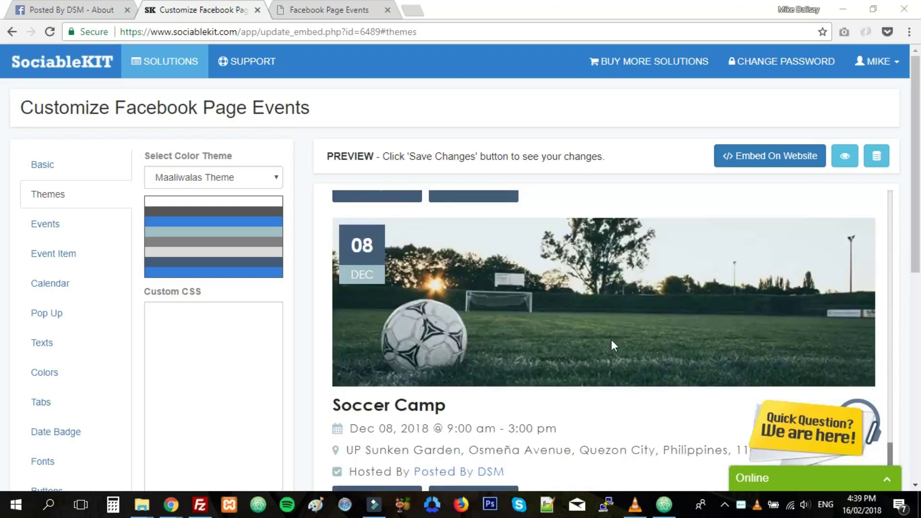
scroll(608, 338, up, 5)
scroll(598, 325, up, 5)
Step: Show the Facebook page's own upcoming events list, then return to the widget customizer
click(71, 10)
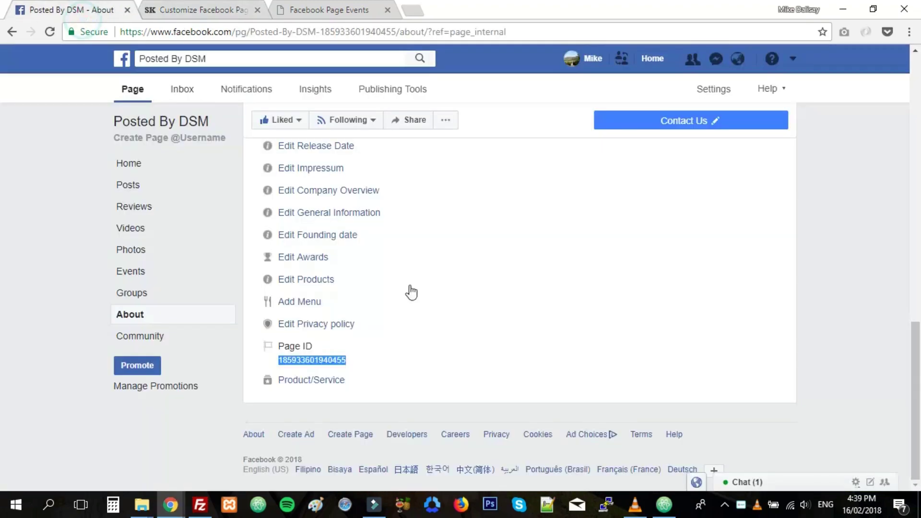
scroll(331, 166, up, 3)
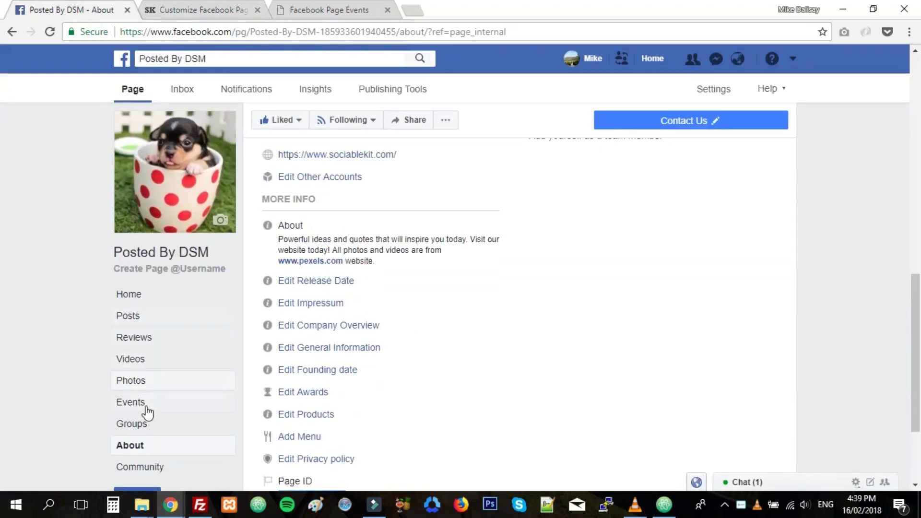
click(130, 404)
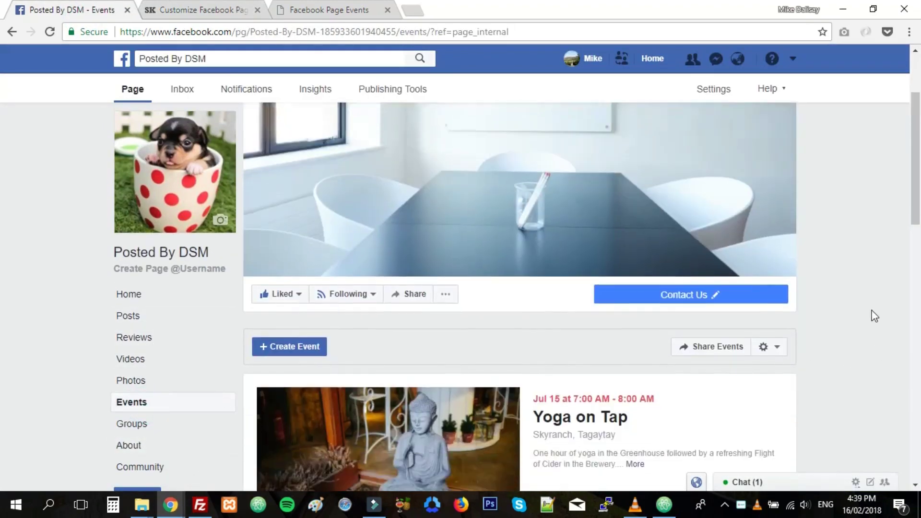
scroll(863, 302, down, 5)
scroll(863, 303, down, 3)
scroll(862, 300, down, 2)
scroll(862, 300, up, 3)
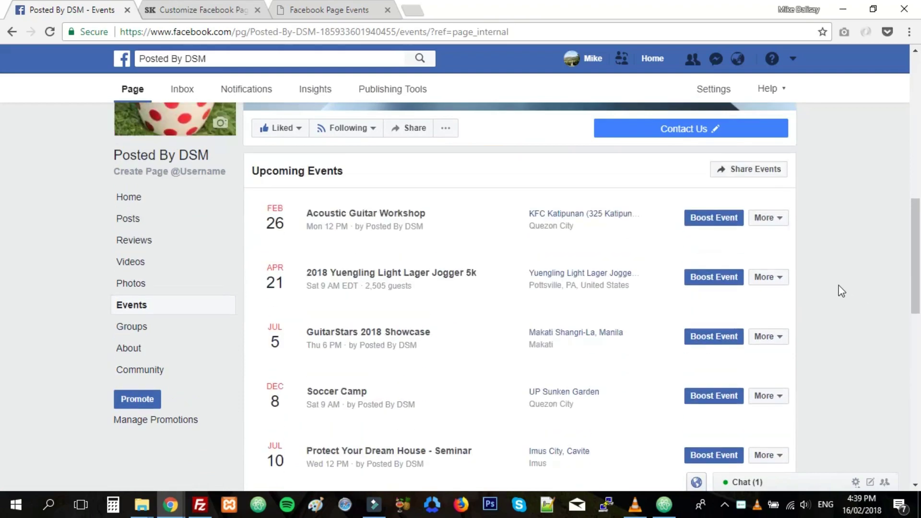
click(204, 10)
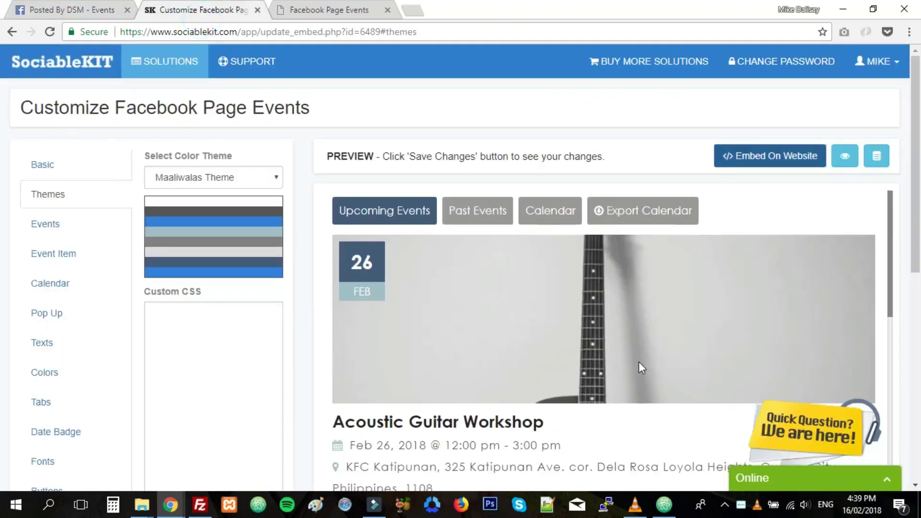
scroll(638, 362, down, 5)
scroll(537, 328, up, 5)
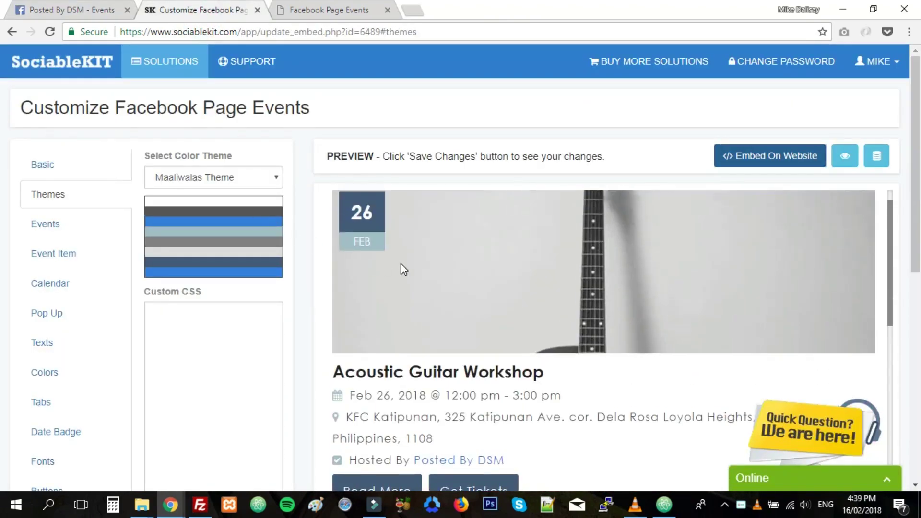
scroll(401, 263, up, 2)
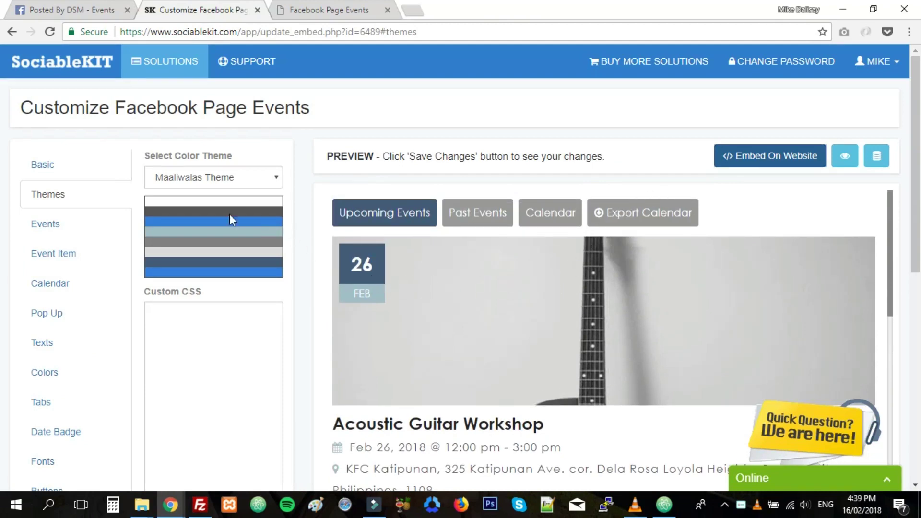
Step: Browse the widget settings and save the Maayos colour theme as a first try
click(72, 169)
click(81, 193)
click(79, 221)
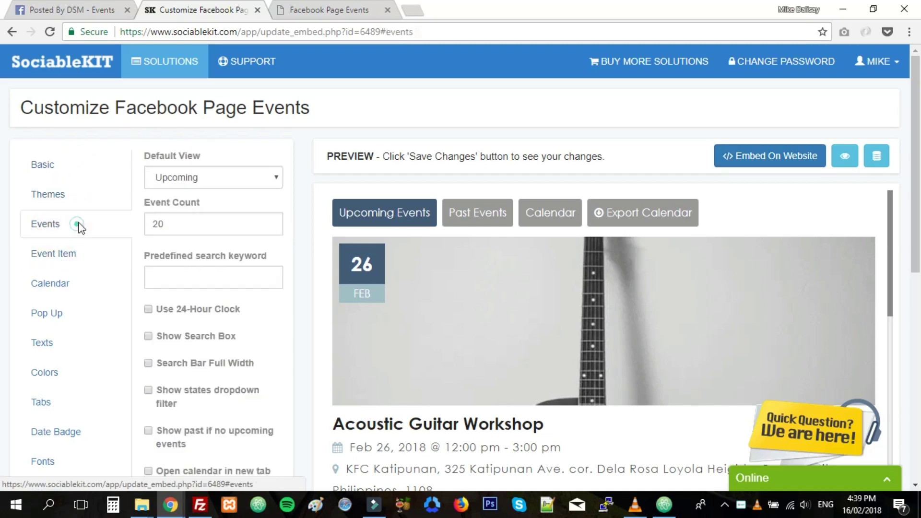
click(76, 195)
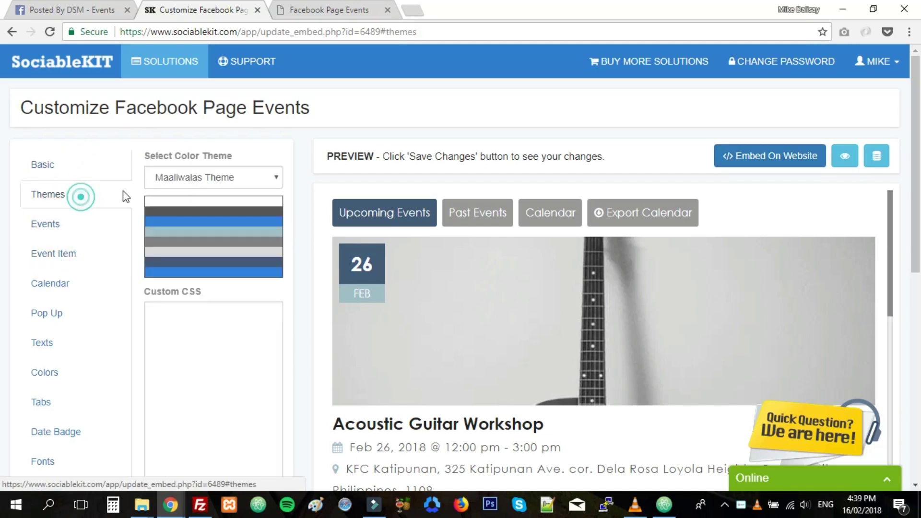
click(212, 177)
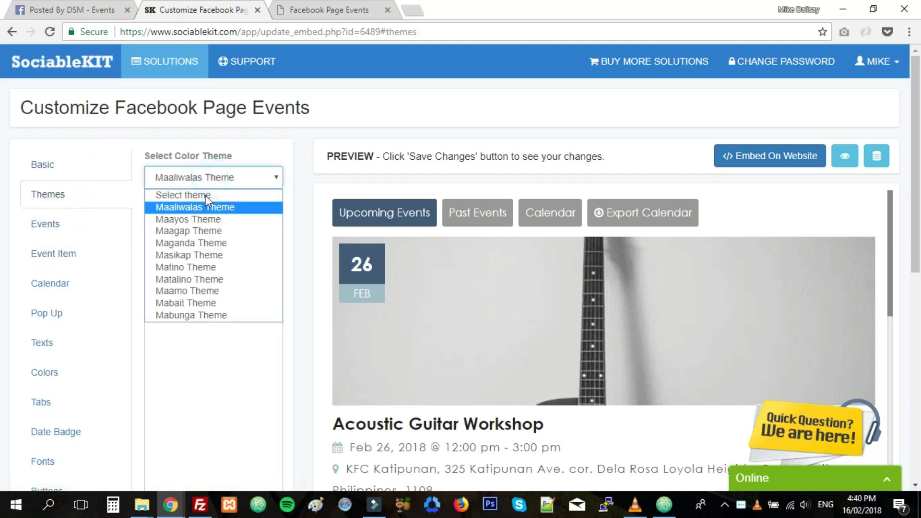
click(218, 218)
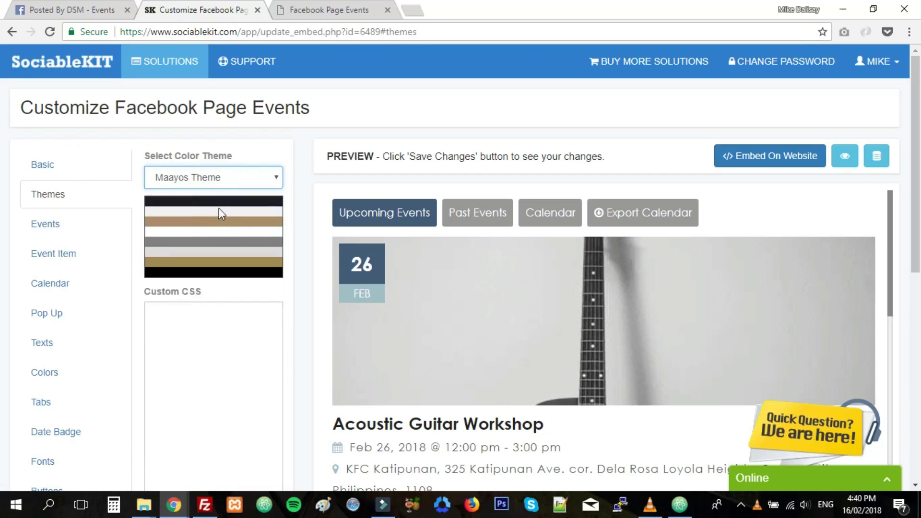
scroll(303, 254, down, 2)
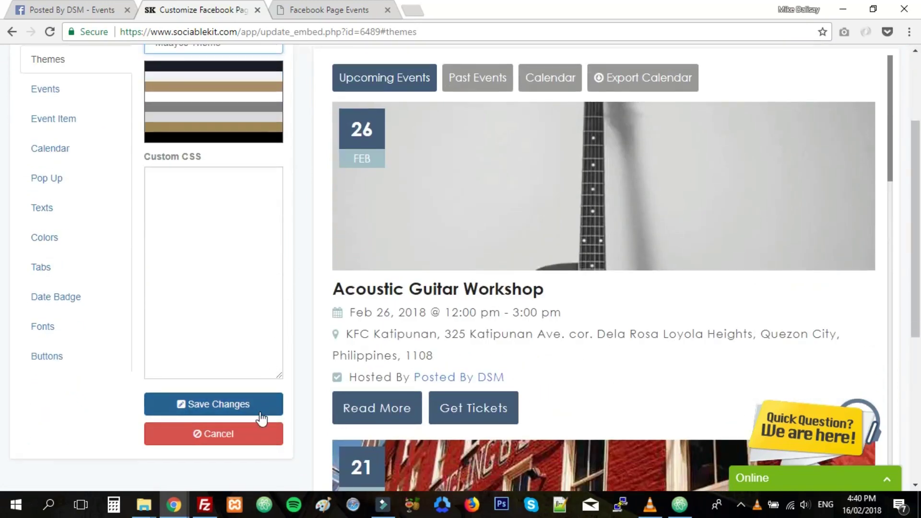
click(213, 403)
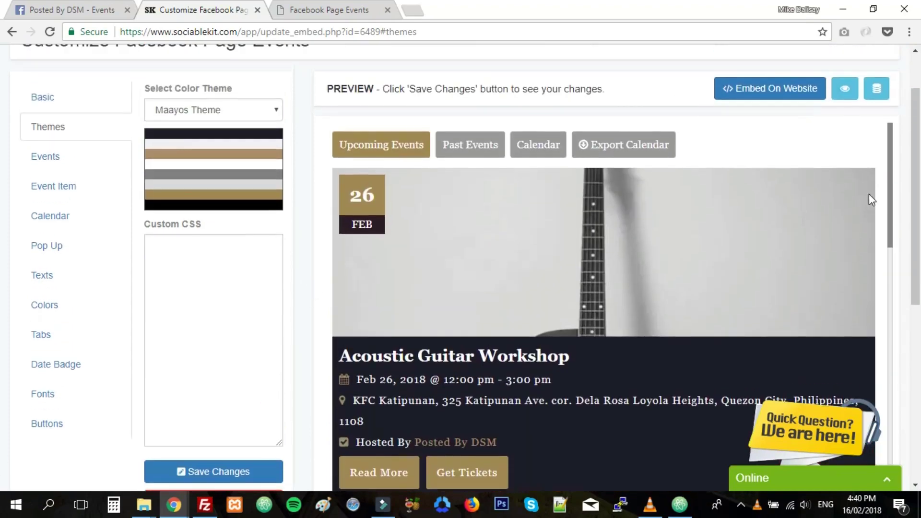
scroll(889, 210, up, 1)
scroll(732, 276, down, 8)
scroll(681, 310, down, 4)
scroll(641, 358, down, 4)
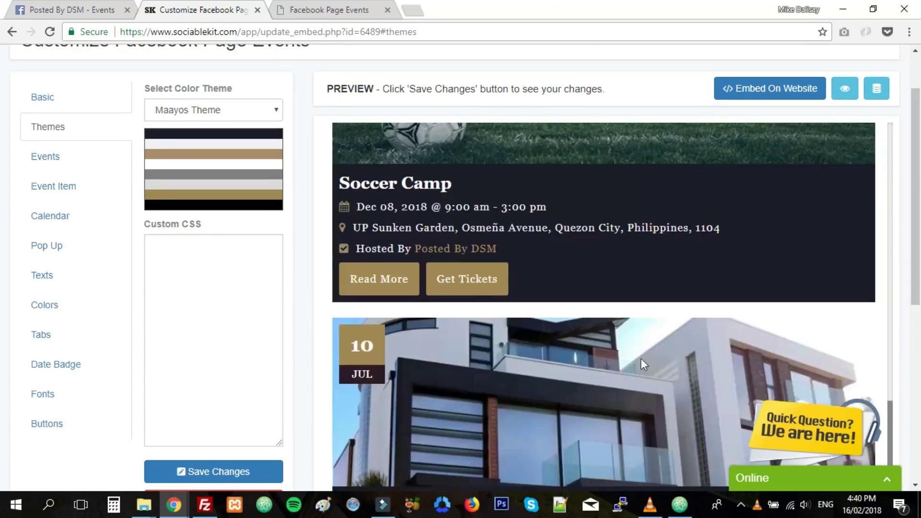
scroll(641, 359, up, 3)
scroll(641, 358, up, 4)
scroll(641, 358, up, 5)
scroll(641, 358, up, 5)
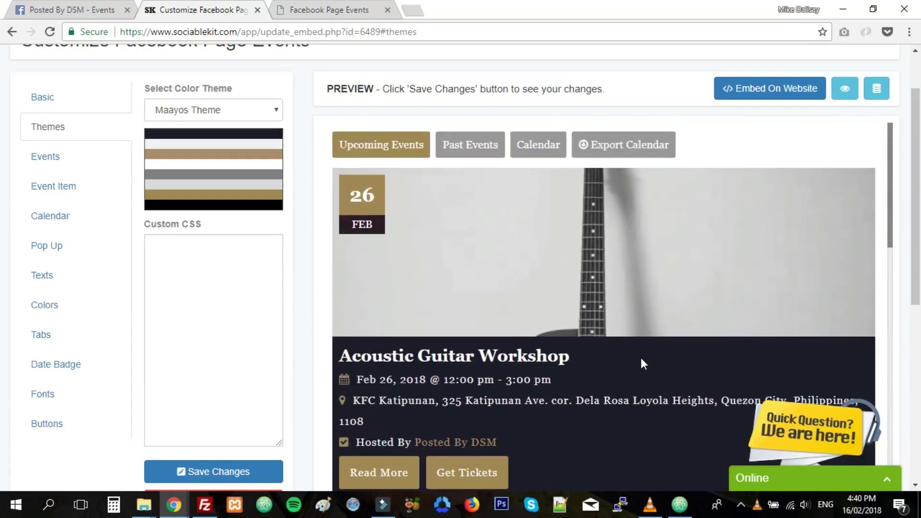
Step: Switch the events widget to the Maaliwalas colour theme and save the change
click(220, 111)
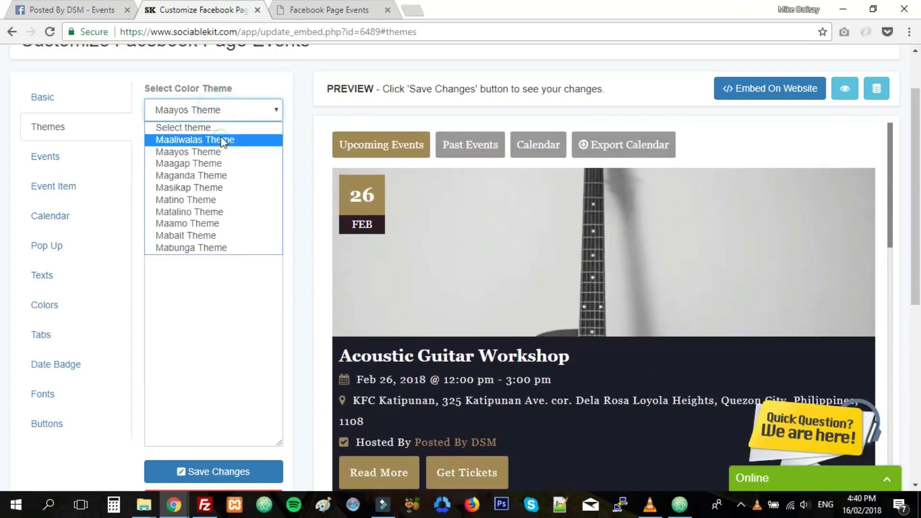
click(209, 139)
scroll(209, 359, down, 1)
click(214, 421)
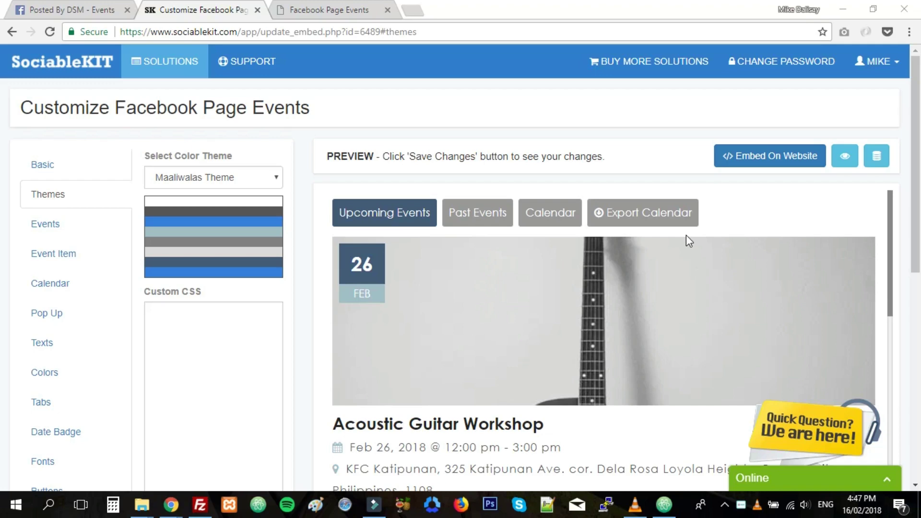
scroll(612, 310, down, 4)
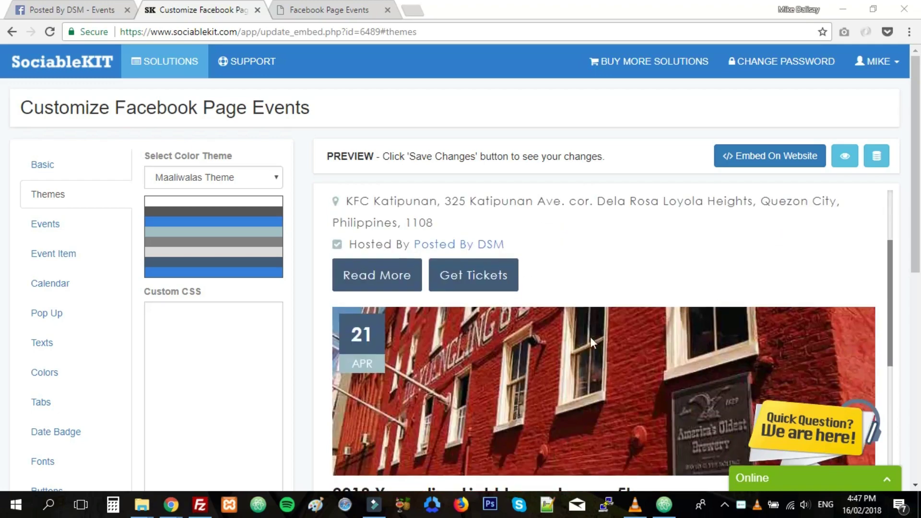
scroll(574, 390, down, 1)
scroll(574, 390, up, 3)
scroll(582, 390, up, 2)
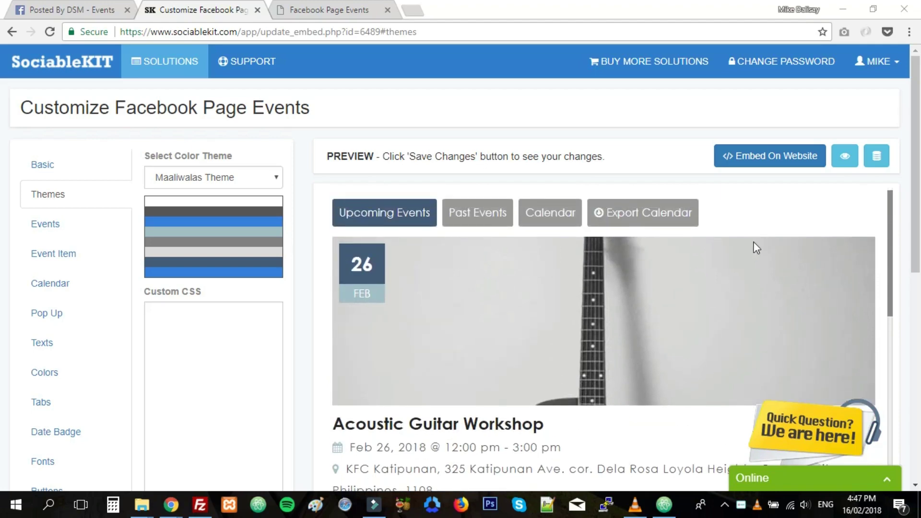
Step: Copy the widget's JavaScript embed code and switch over to the PHP file in Atom
click(771, 163)
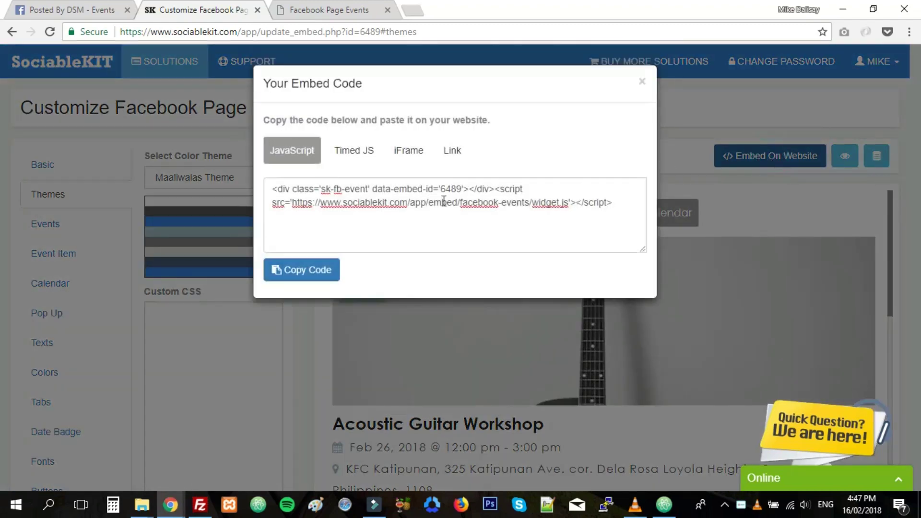
click(312, 273)
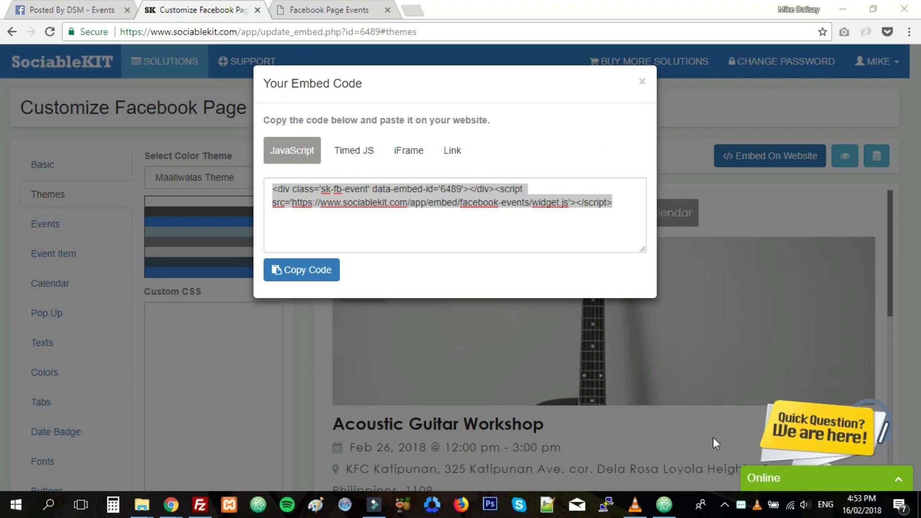
click(666, 505)
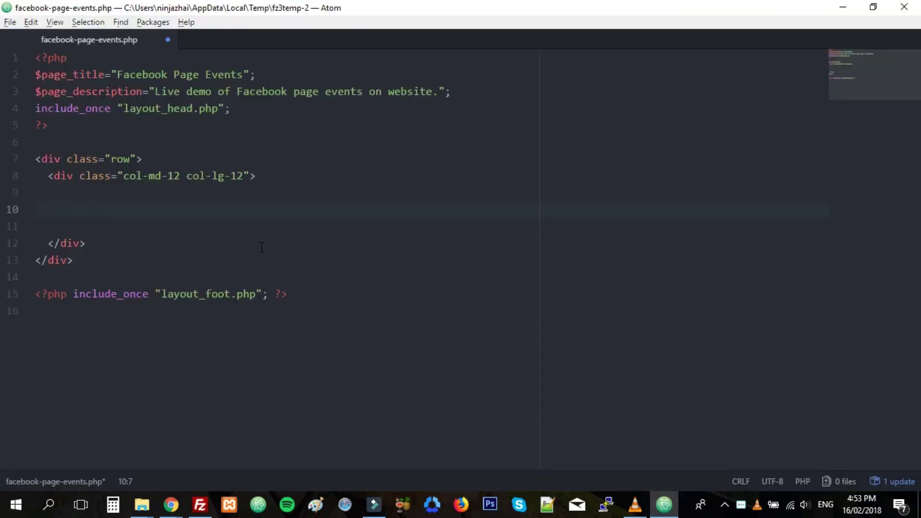
Step: Paste the embed snippet on line 10 of facebook-page-events.php, tidy and save it, then return to Chrome
key(ctrl+v)
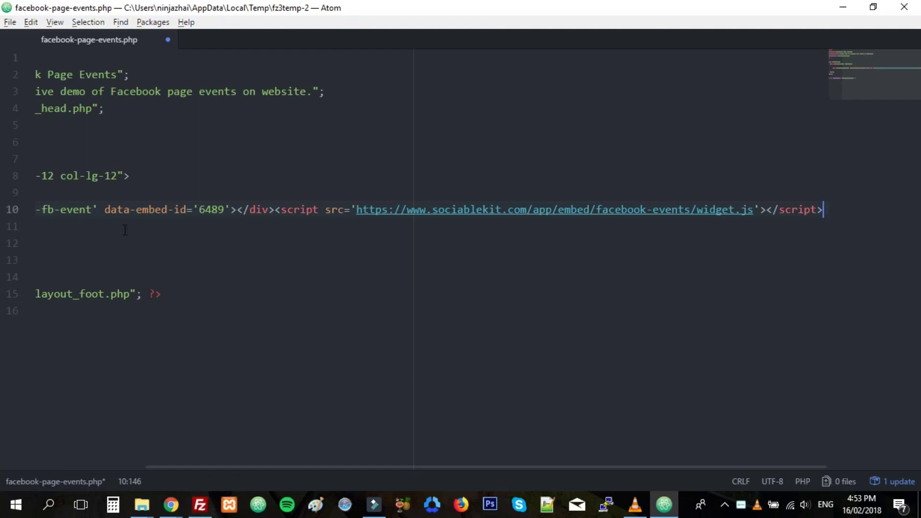
drag(127, 209, 43, 209)
click(184, 210)
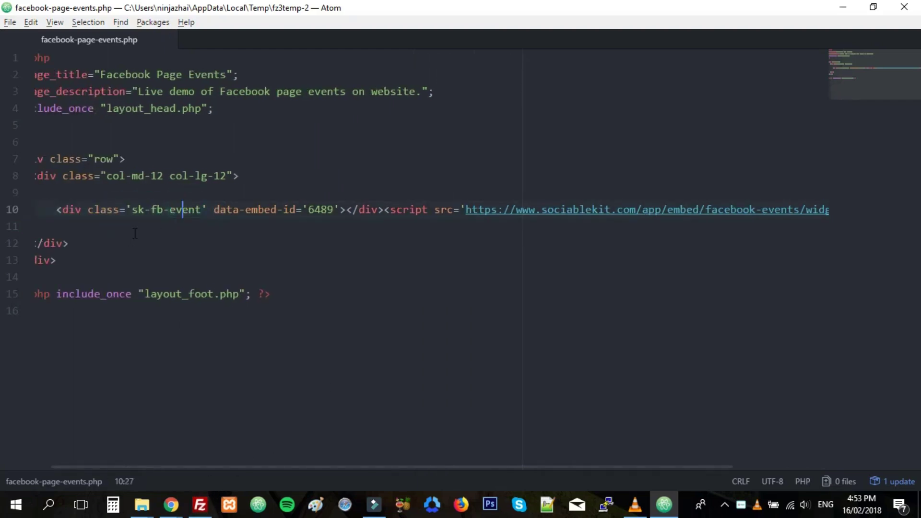
triple_click(183, 209)
click(175, 269)
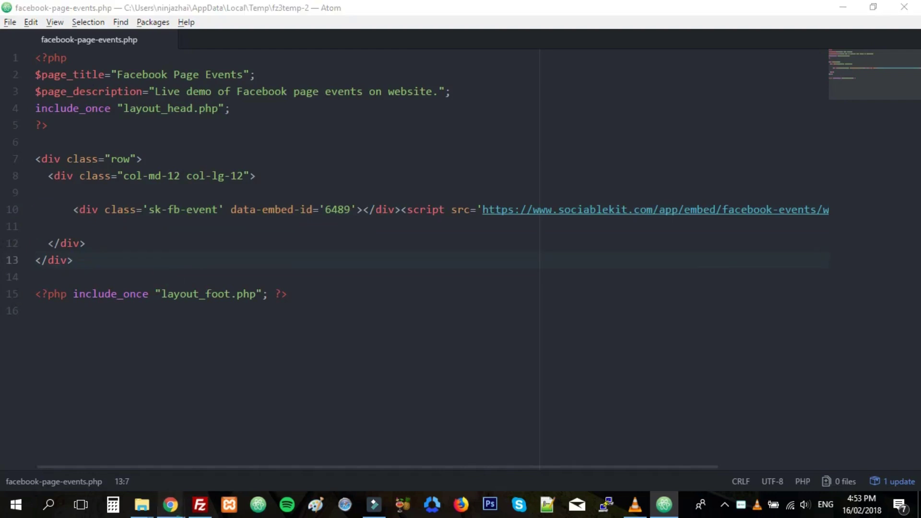
click(172, 505)
click(243, 447)
click(328, 9)
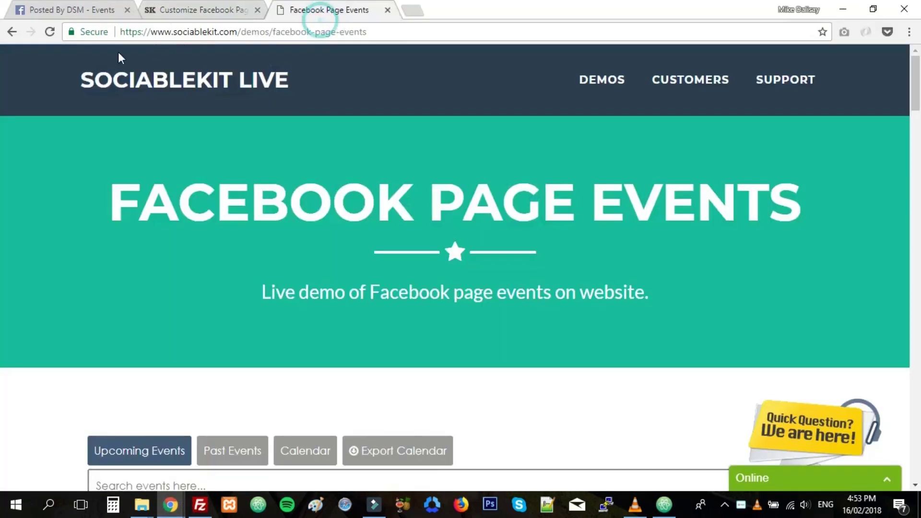
click(50, 32)
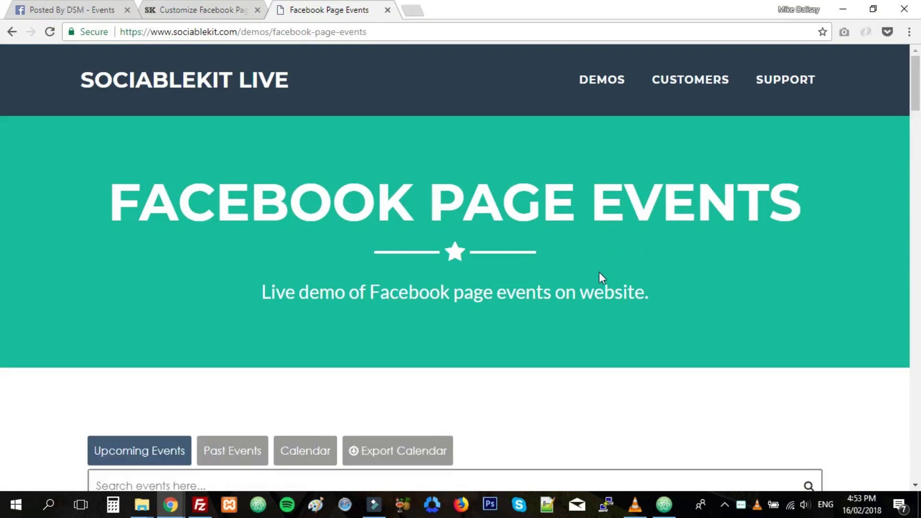
scroll(600, 255, down, 3)
scroll(603, 263, down, 5)
scroll(731, 296, down, 5)
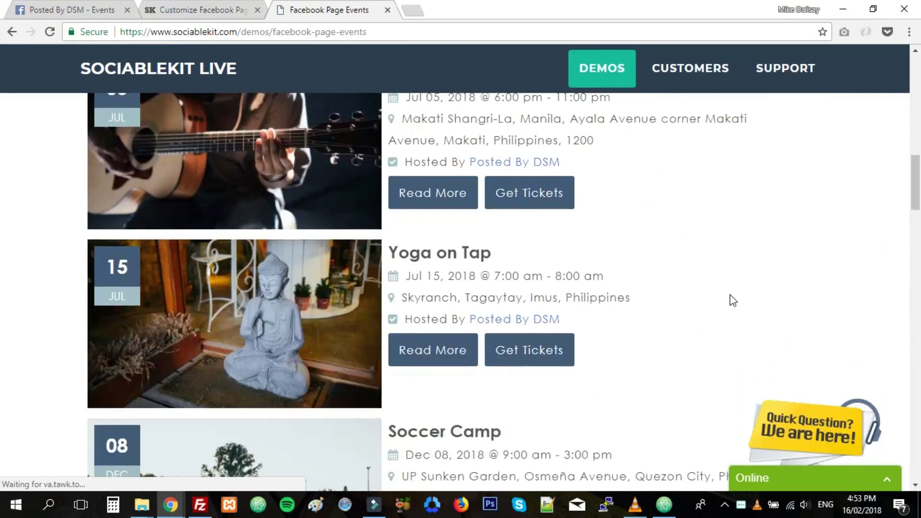
scroll(730, 296, down, 5)
scroll(730, 296, down, 5)
scroll(730, 295, up, 3)
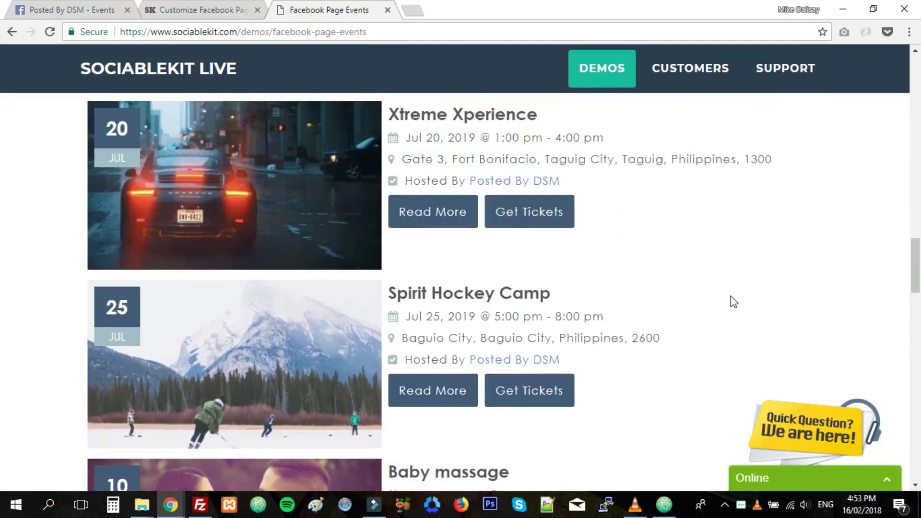
scroll(731, 296, up, 3)
scroll(706, 317, up, 4)
click(433, 414)
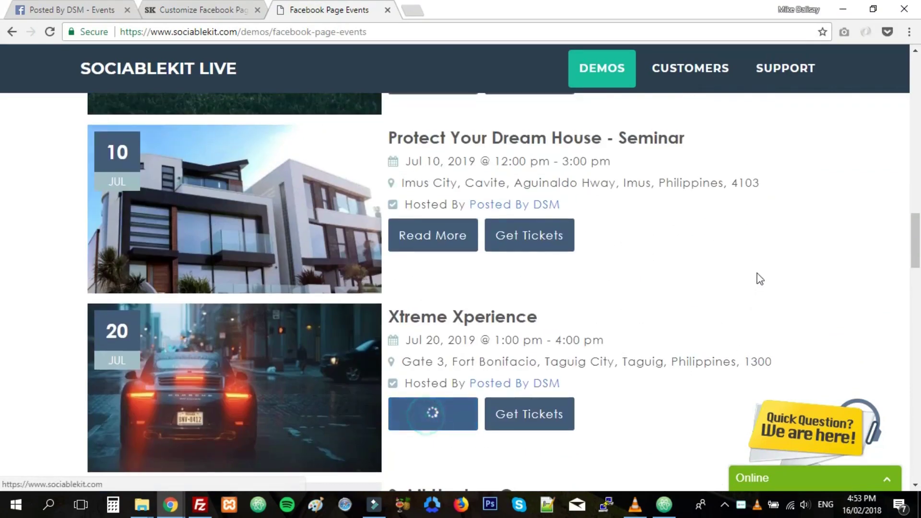
scroll(775, 226, down, 5)
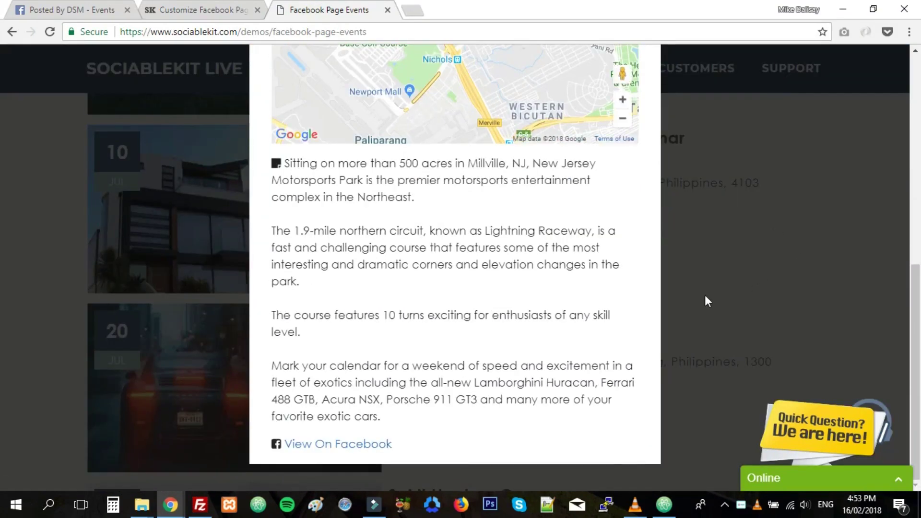
scroll(704, 295, up, 3)
scroll(654, 337, up, 2)
scroll(655, 336, up, 2)
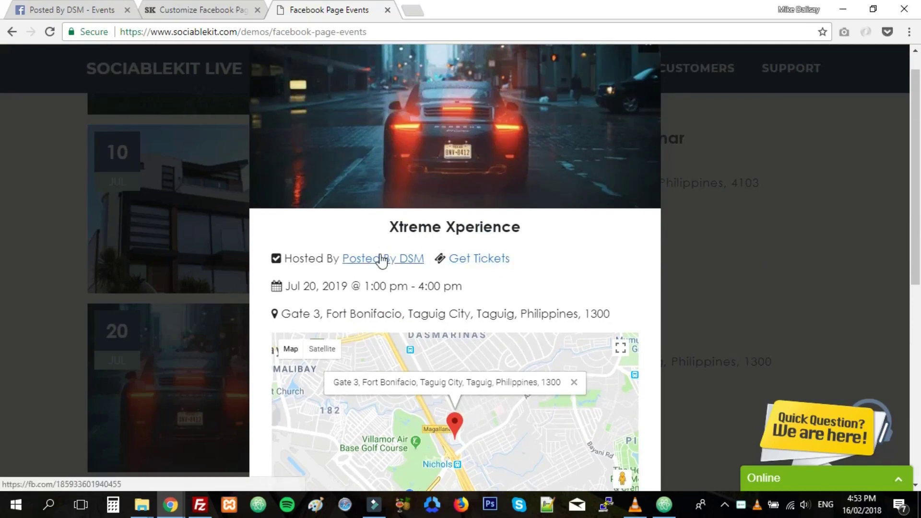
scroll(634, 180, up, 2)
click(648, 75)
scroll(461, 288, up, 4)
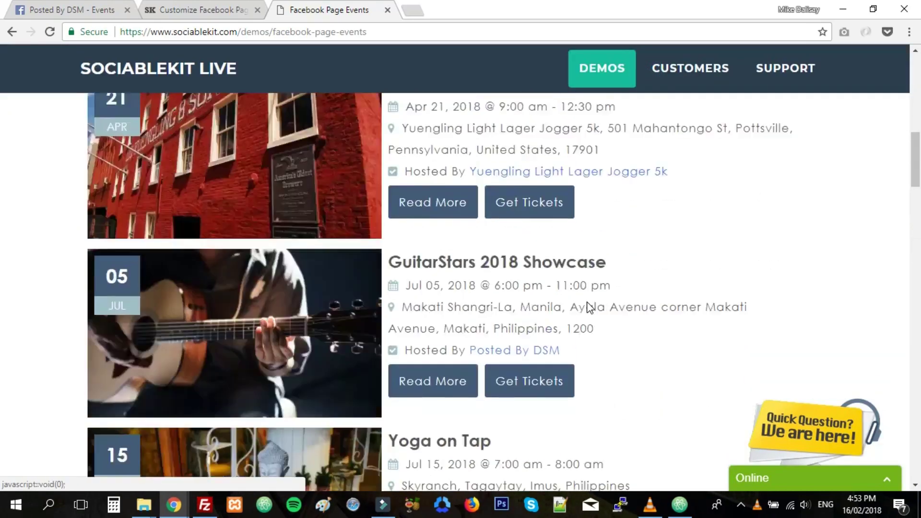
scroll(461, 288, up, 4)
scroll(410, 351, up, 4)
scroll(409, 349, down, 4)
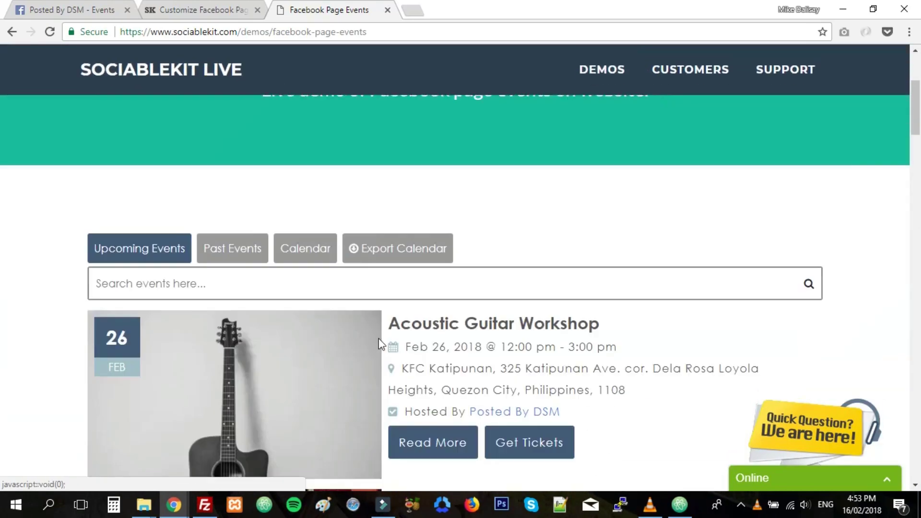
click(305, 246)
scroll(705, 276, down, 4)
scroll(647, 259, down, 3)
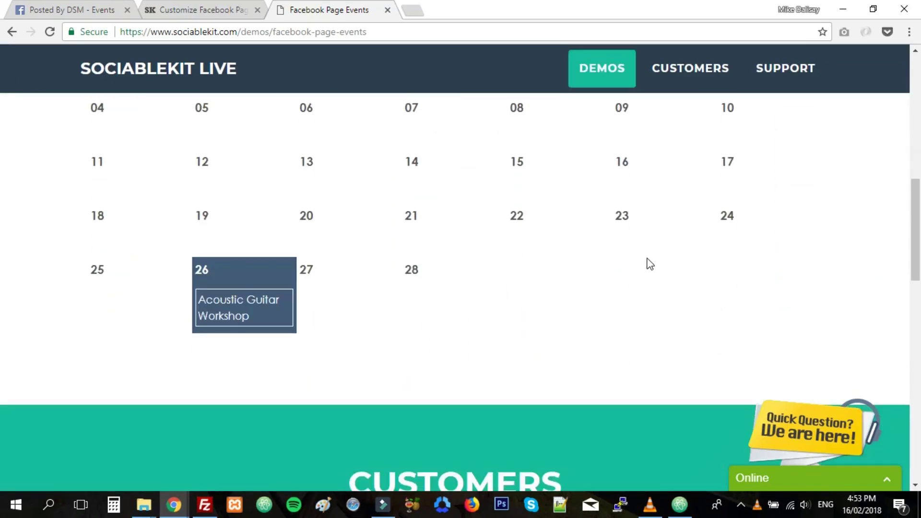
click(229, 310)
scroll(735, 249, down, 3)
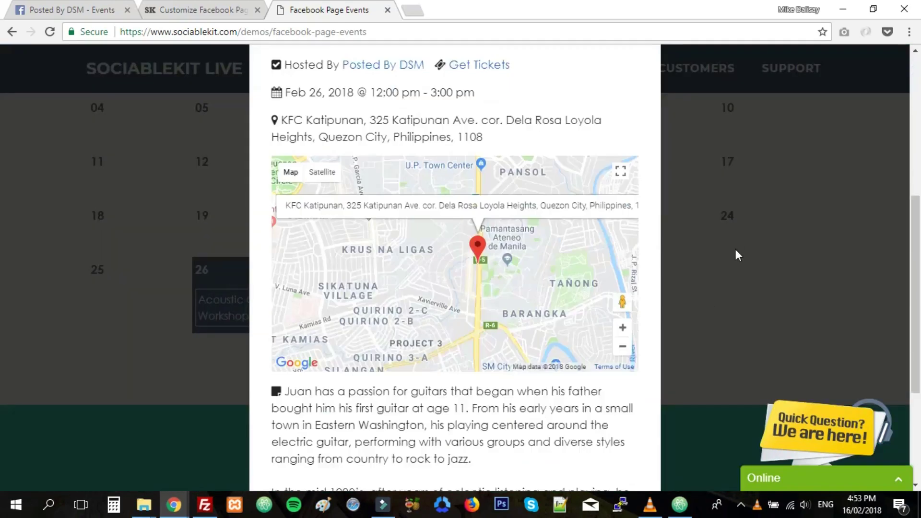
scroll(736, 250, down, 3)
scroll(712, 281, up, 3)
scroll(706, 286, up, 4)
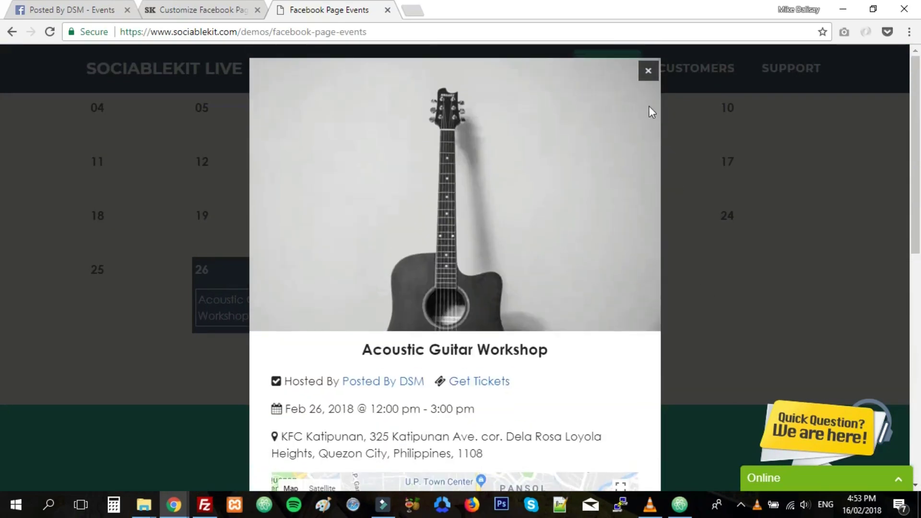
click(647, 71)
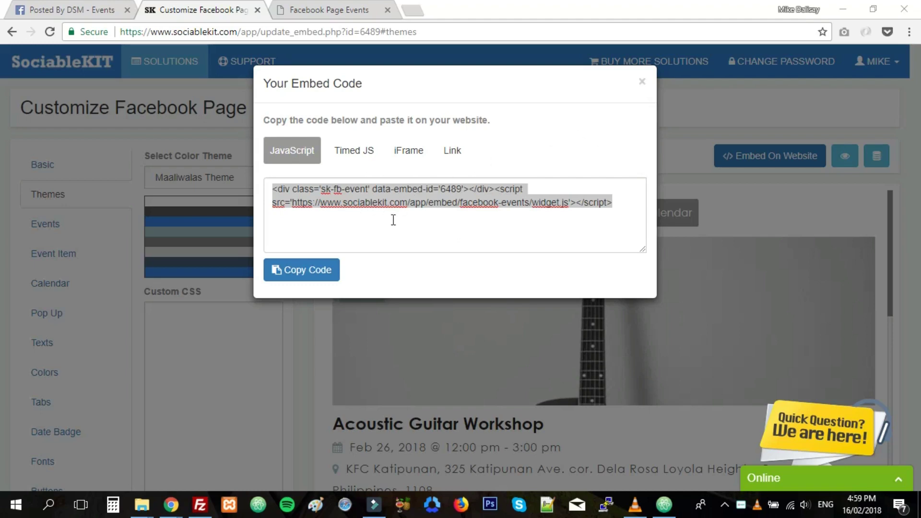
click(642, 82)
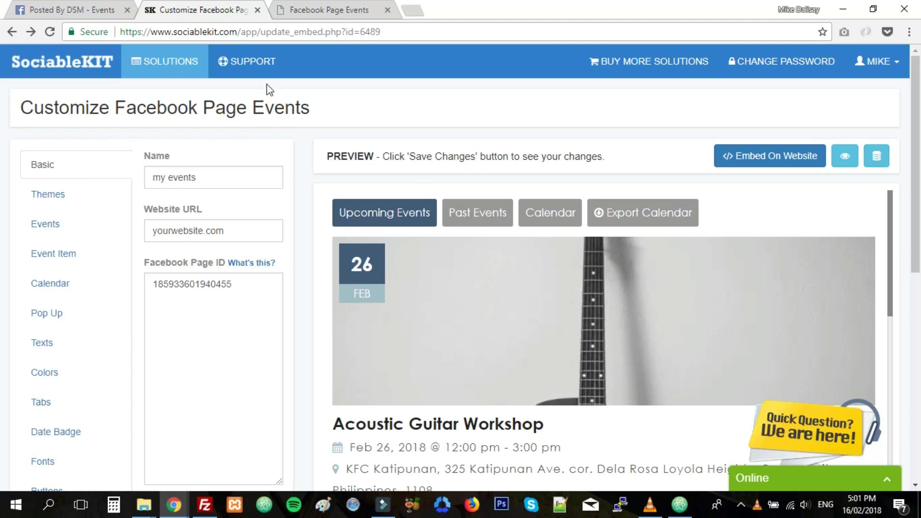
Step: Leave the embed code dialog and go to the SociableKIT Support page
click(248, 61)
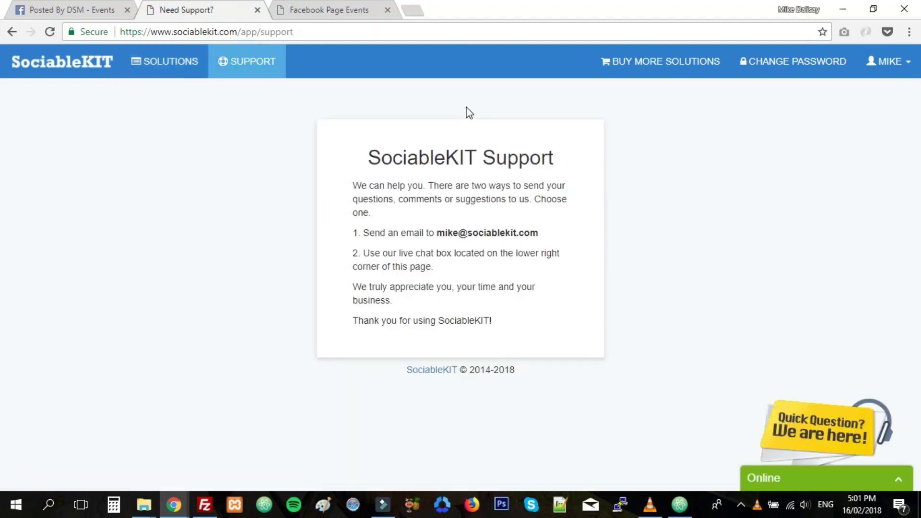